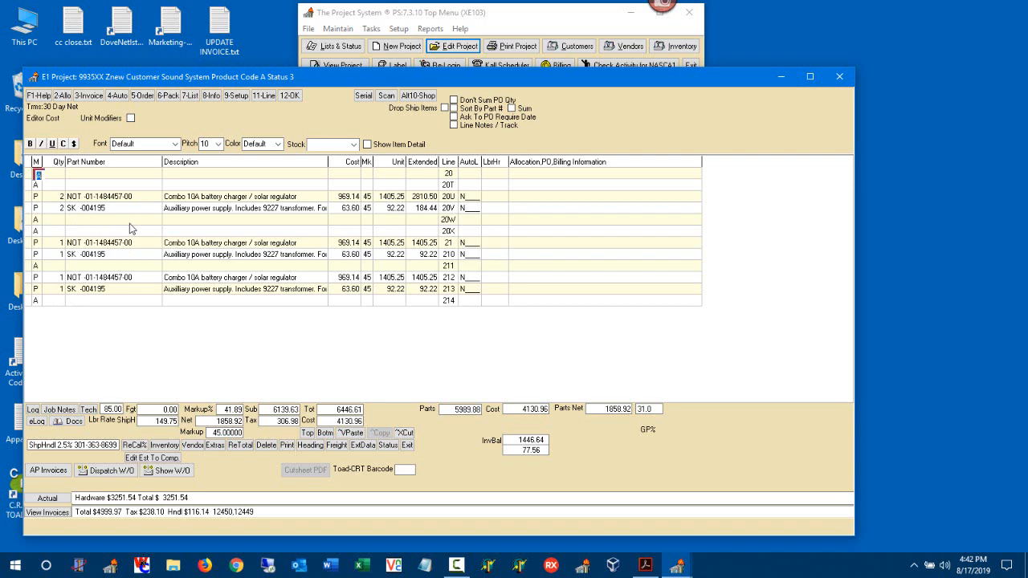
- Make line 20T type U with the canned description SET DUTY: NOT:2.5%, SK:2.5%
key("Down")
type("U")
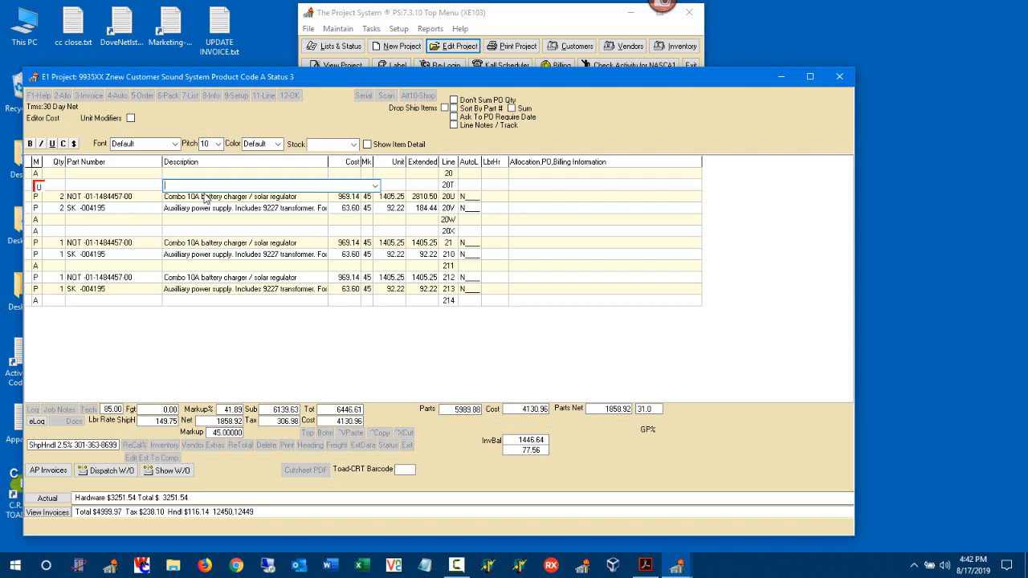
left_click(374, 187)
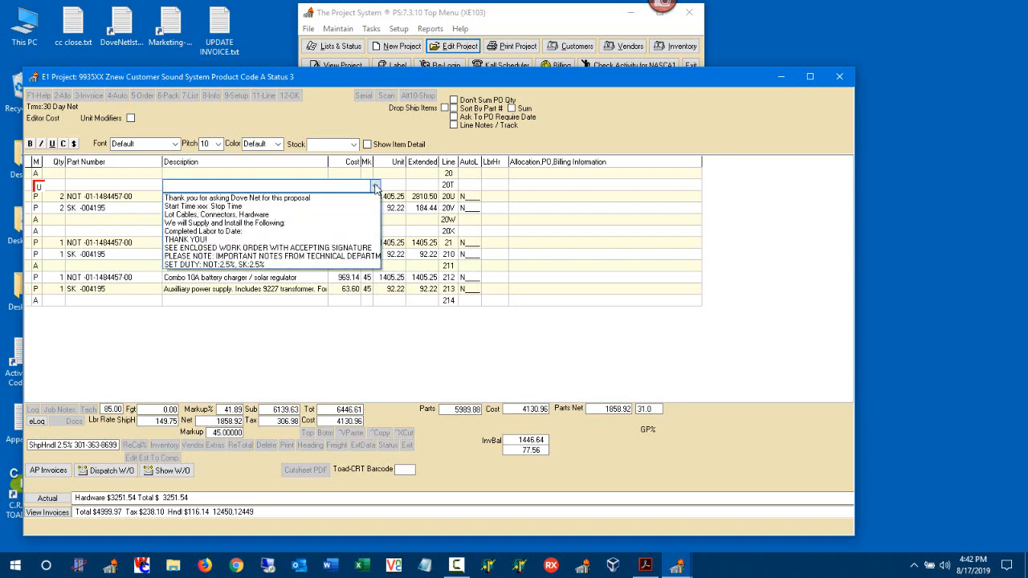
left_click(325, 265)
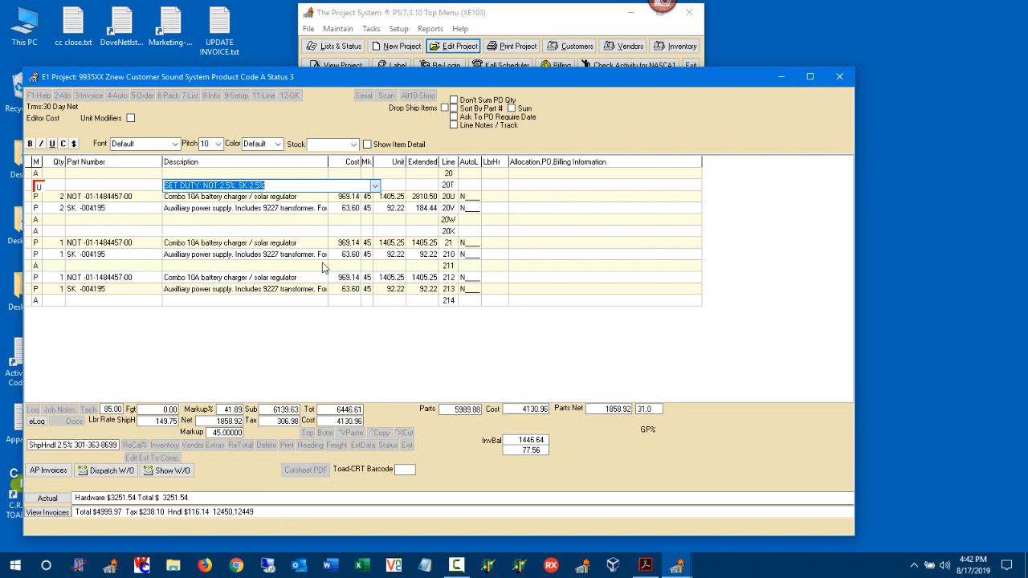
left_click(319, 186)
key("Return")
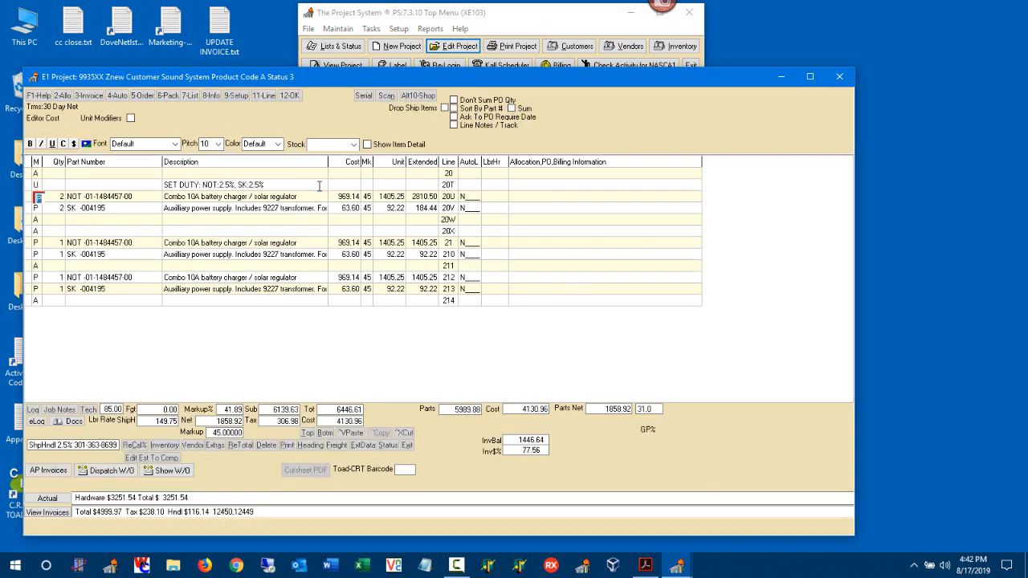
- Enter part pdoveg on line 20W to add one DOVE-GET DUTY TARIFF line at 0.00
left_click(37, 220)
type("pdoveg")
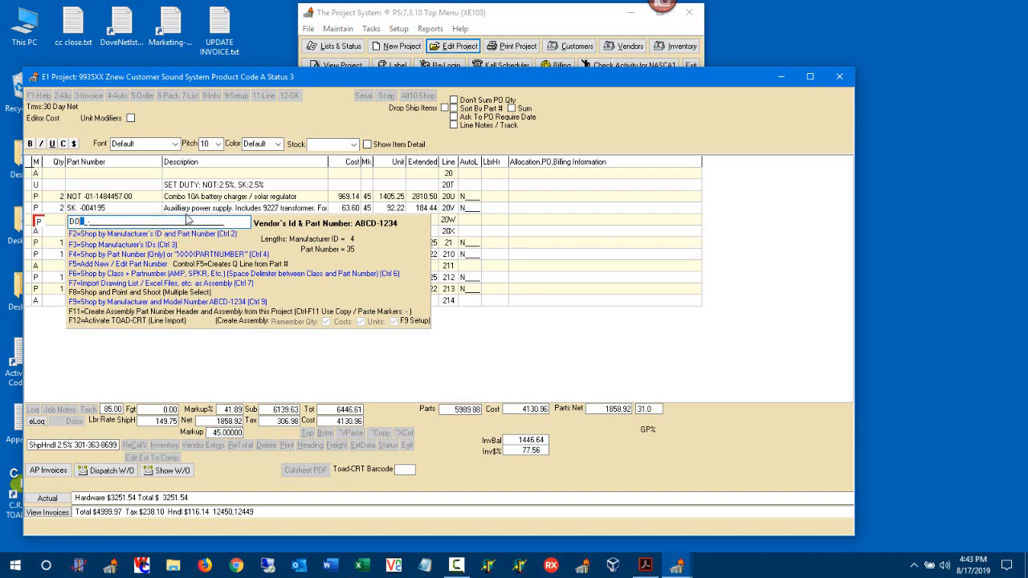
key("F2")
key("Return")
key("Return")
key("Return")
key("Return")
key("Return")
key("Return")
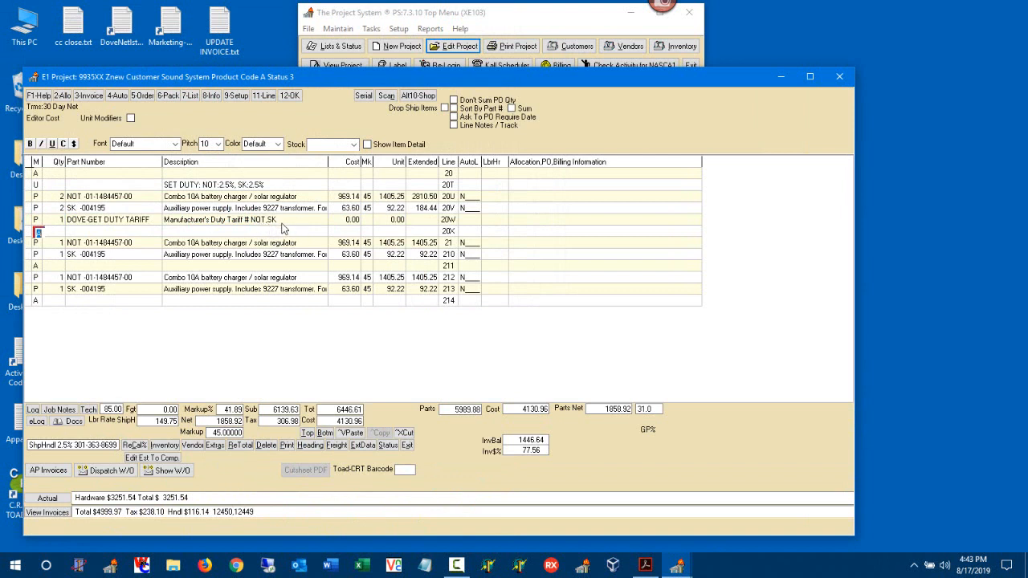
left_click(31, 219)
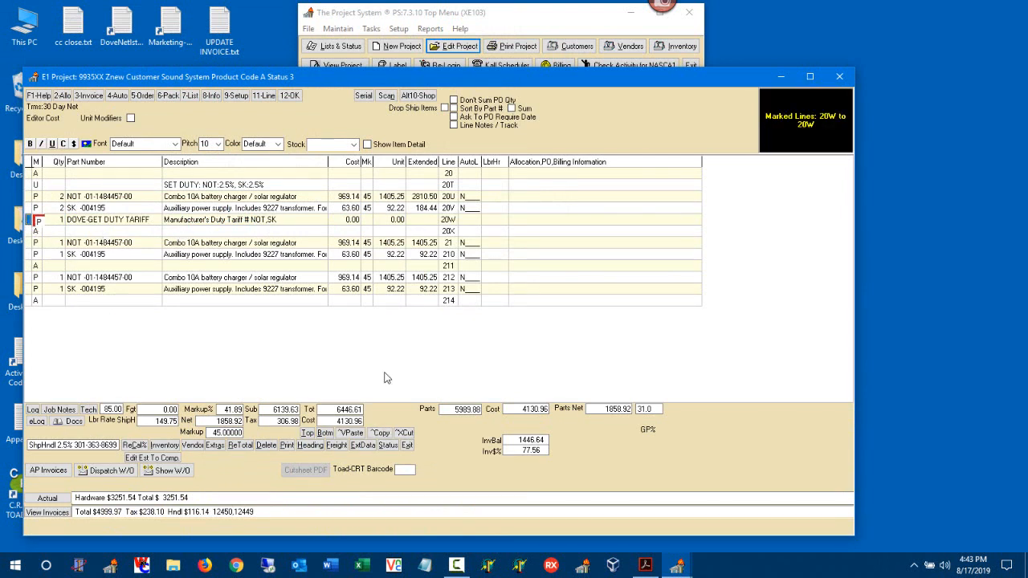
- Paste a copy of the duty tariff line at line 211, then view line 20W's inventory record
left_click(383, 433)
left_click(35, 267)
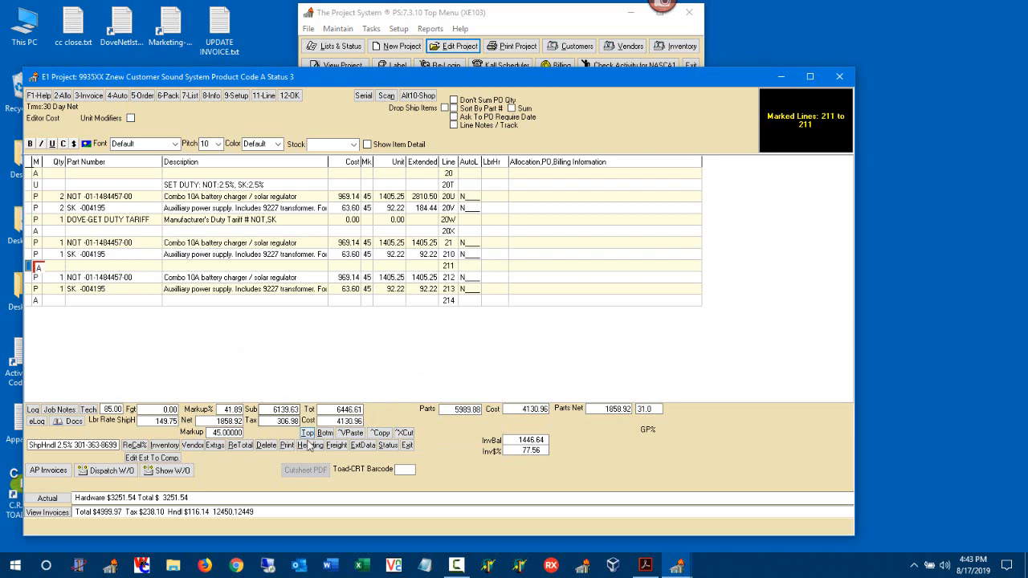
key("ctrl+v")
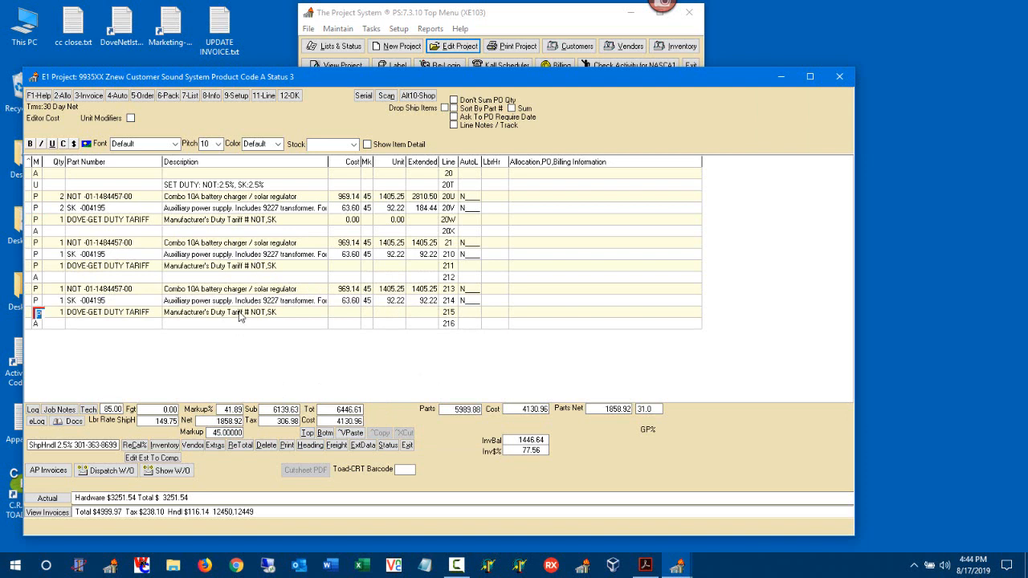
left_click(37, 220)
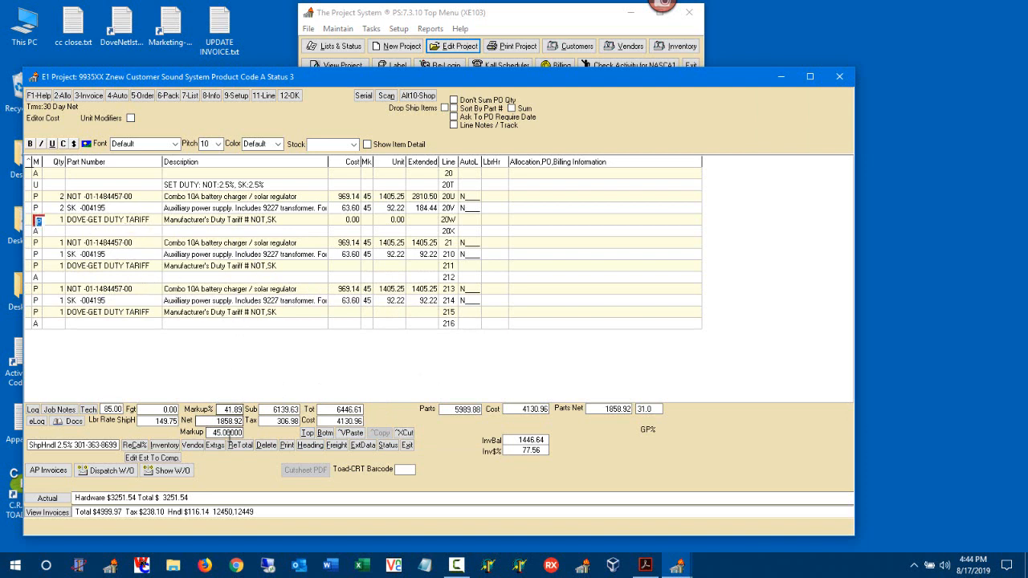
left_click(165, 445)
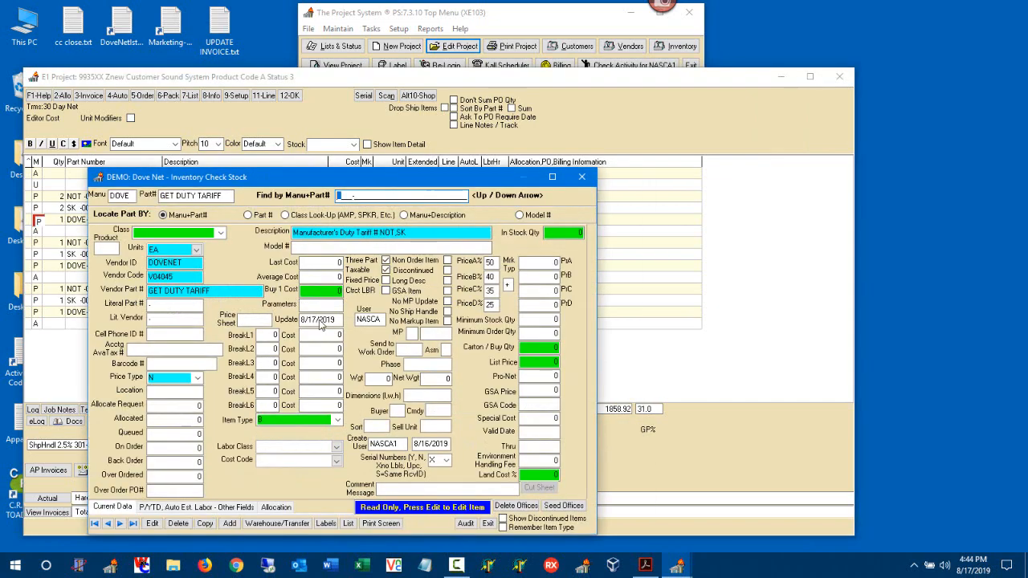
- Review the GET DUTY TARIFF inventory record, including Sales Acct. GL 4100, then exit it
left_click_drag(353, 178, 378, 96)
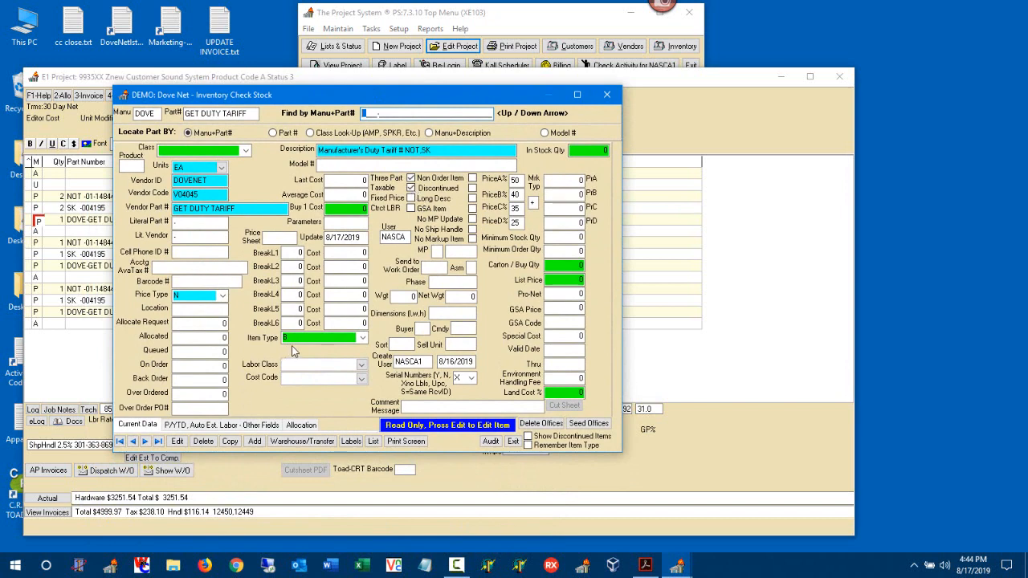
left_click(241, 426)
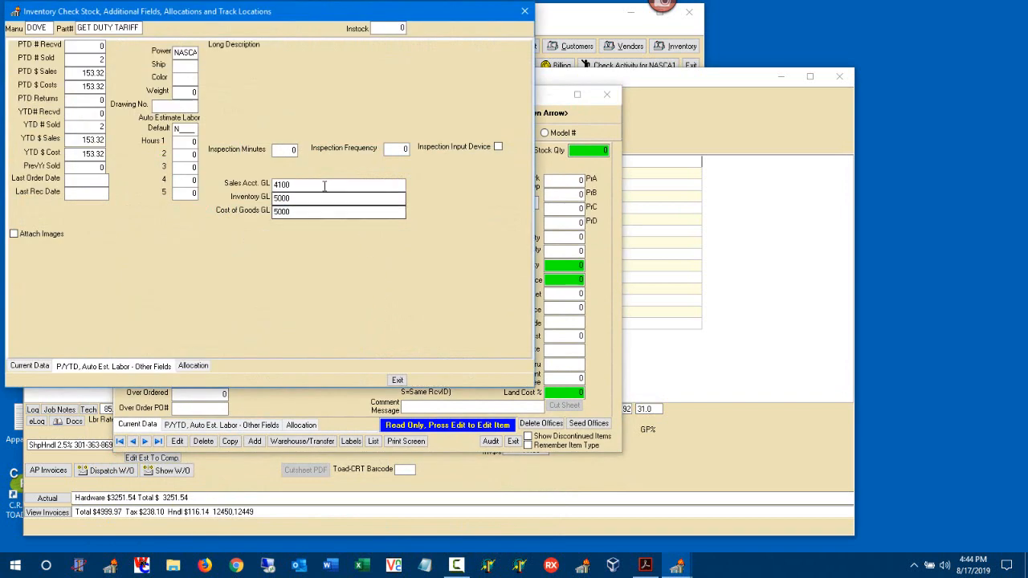
left_click(314, 182)
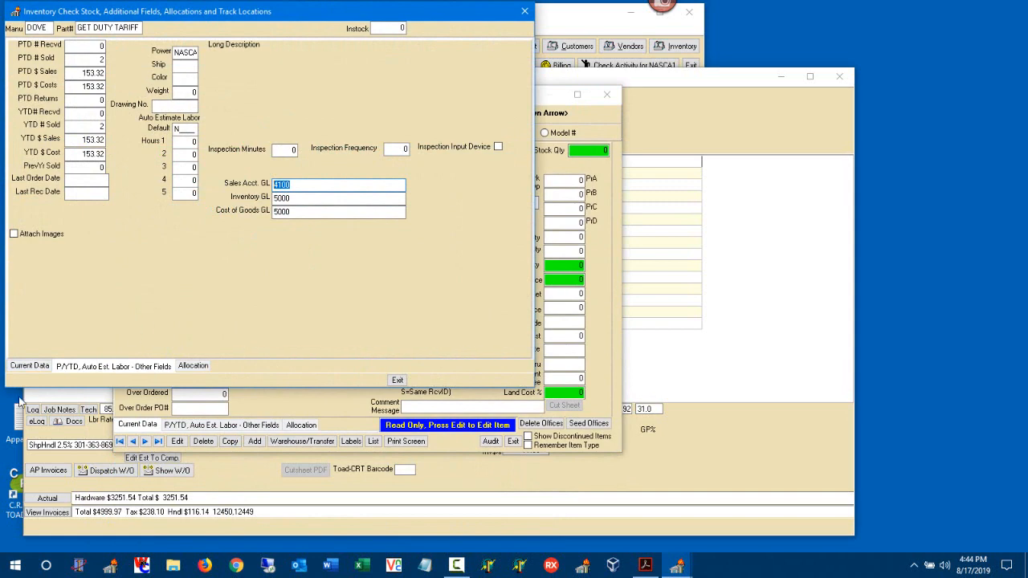
left_click(29, 366)
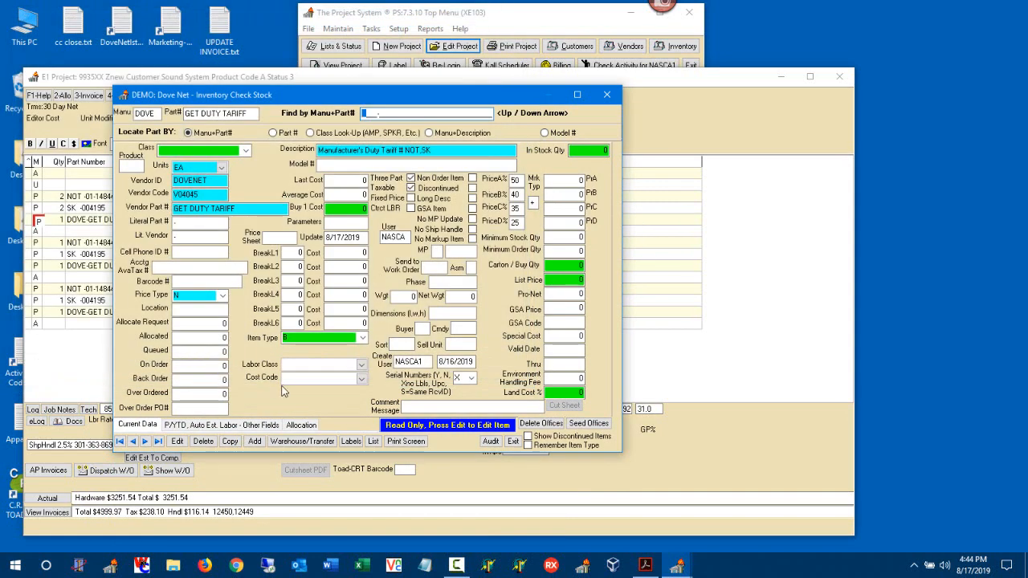
left_click(513, 442)
- Check the company's System Setup, then ReTotal so duty lines cost 51.64 and 25.82
left_click(398, 29)
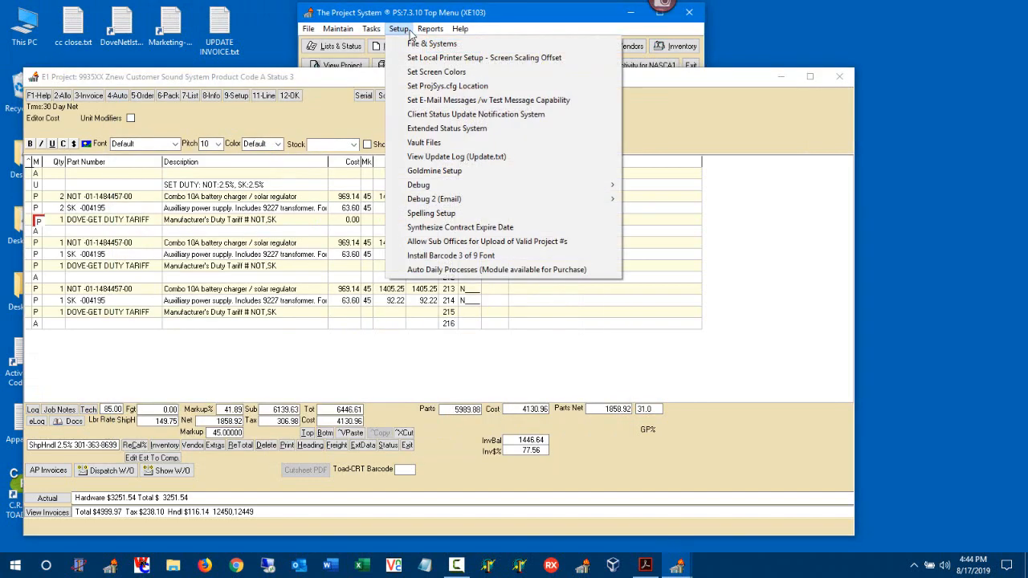
left_click(423, 45)
left_click(107, 105)
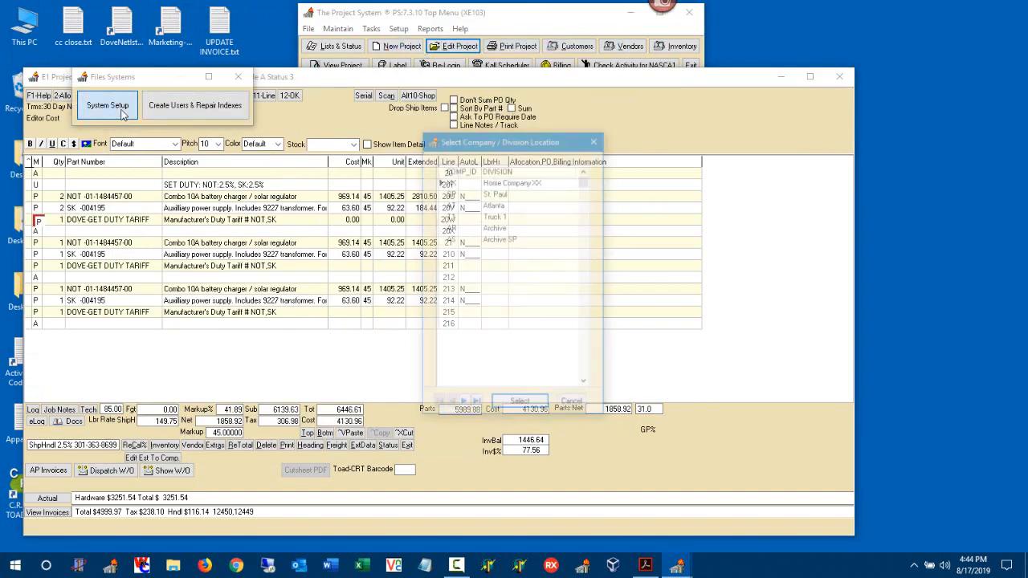
left_click(520, 404)
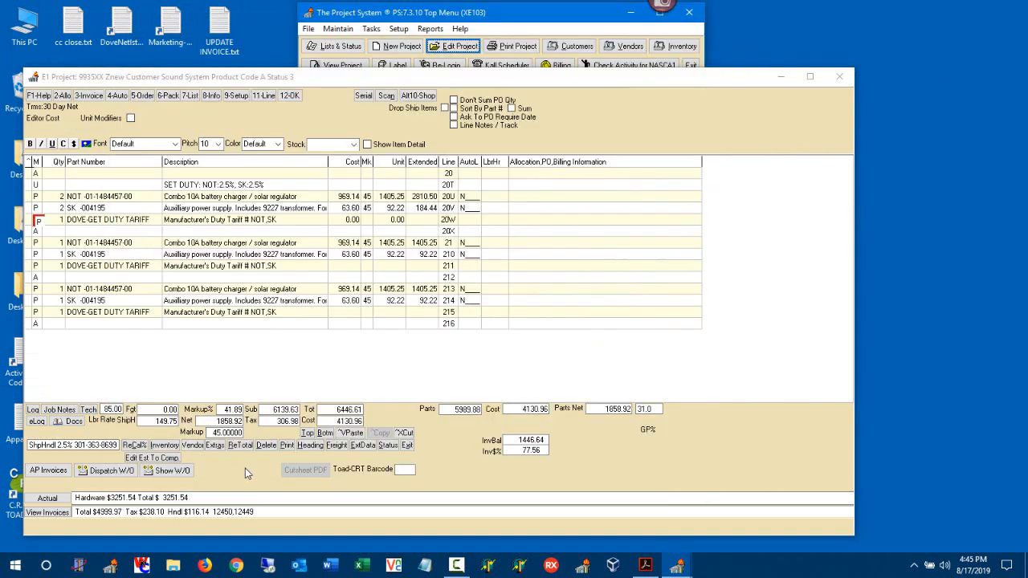
left_click(241, 445)
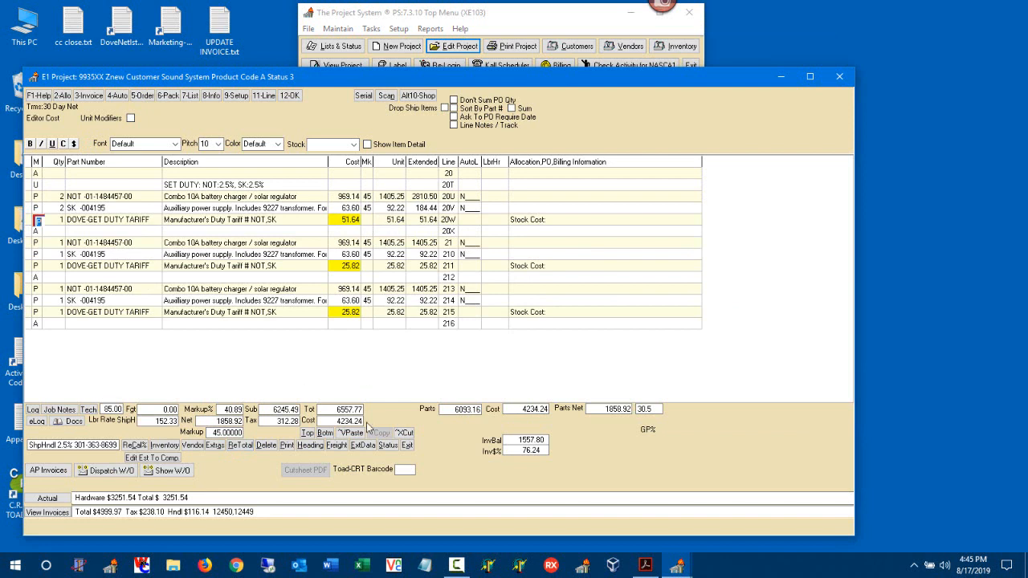
- Preview project 9935XX printed with the 4 Print Proposal option
left_click(287, 445)
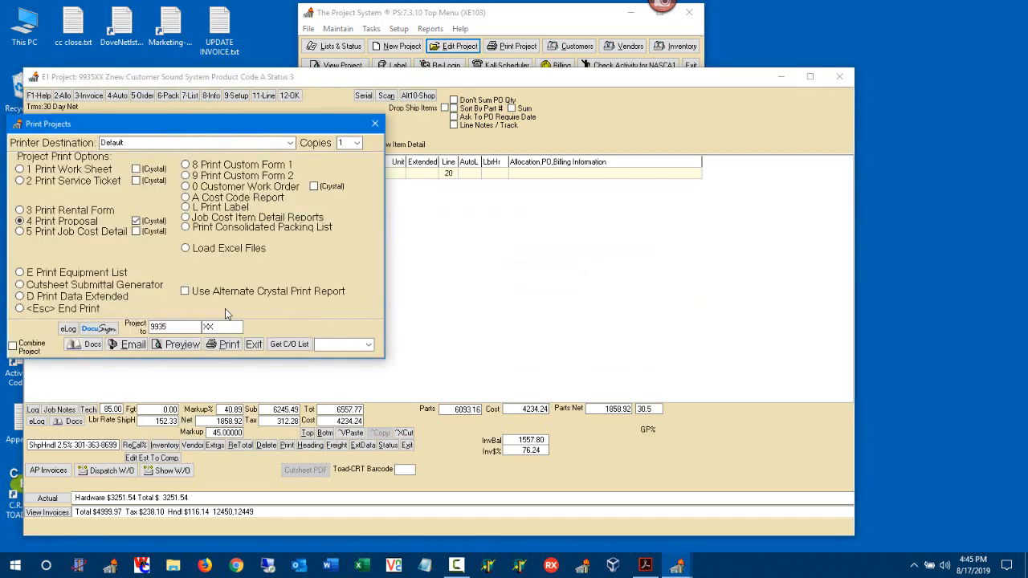
left_click(180, 344)
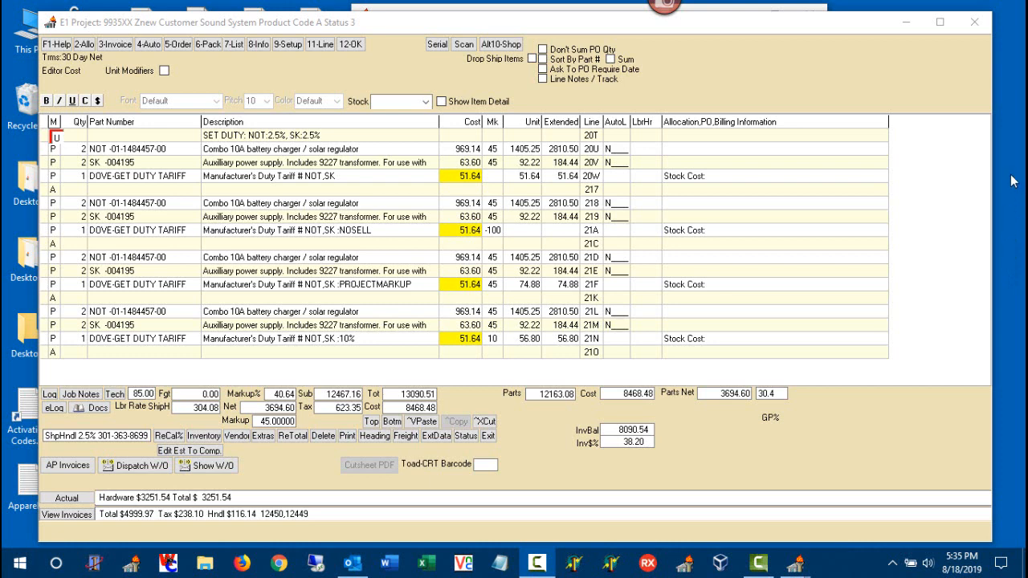
- Select duty tariff line 20W and reopen Print Projects with Print Proposal chosen
left_click(450, 179)
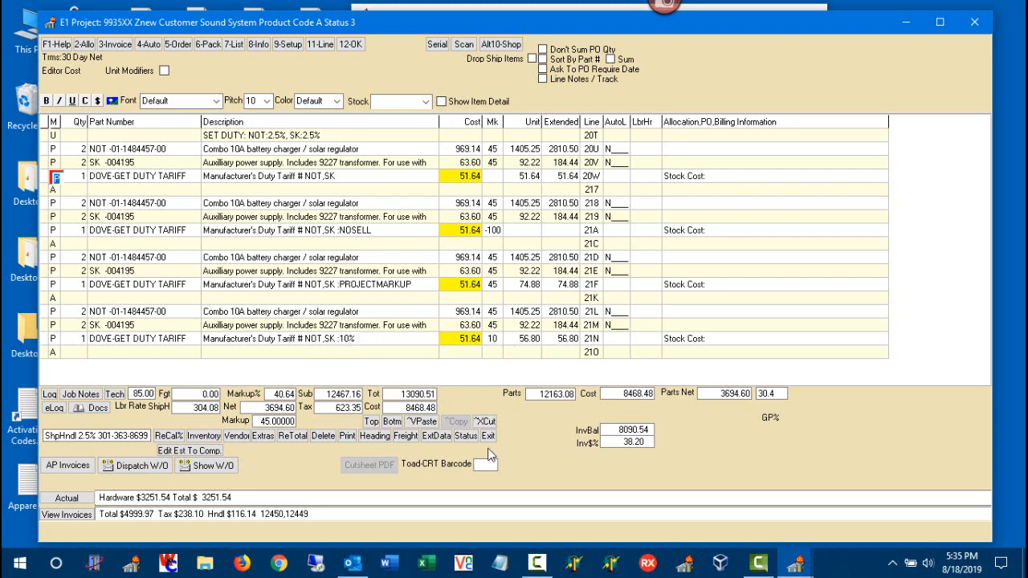
left_click(348, 436)
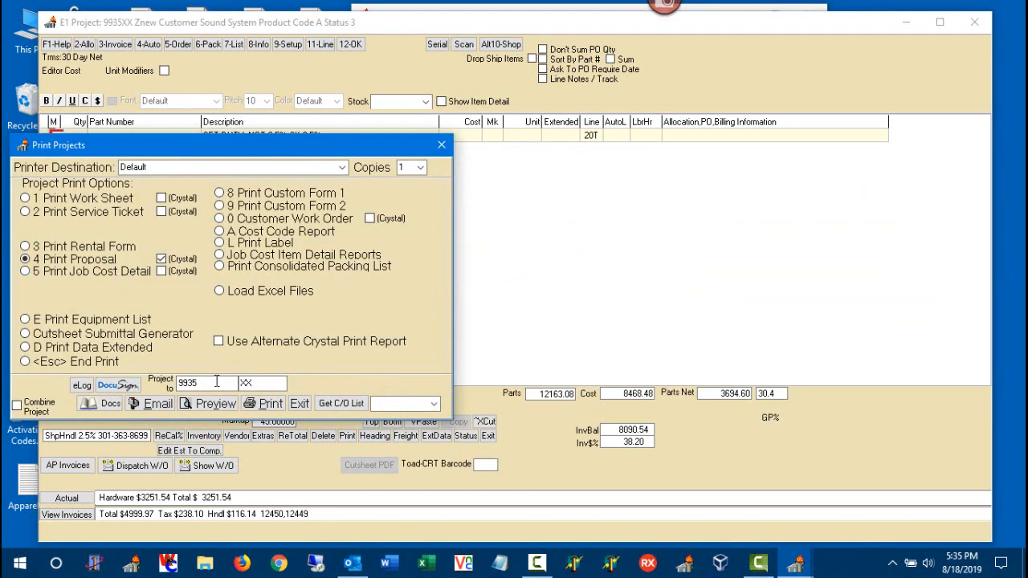
left_click(215, 403)
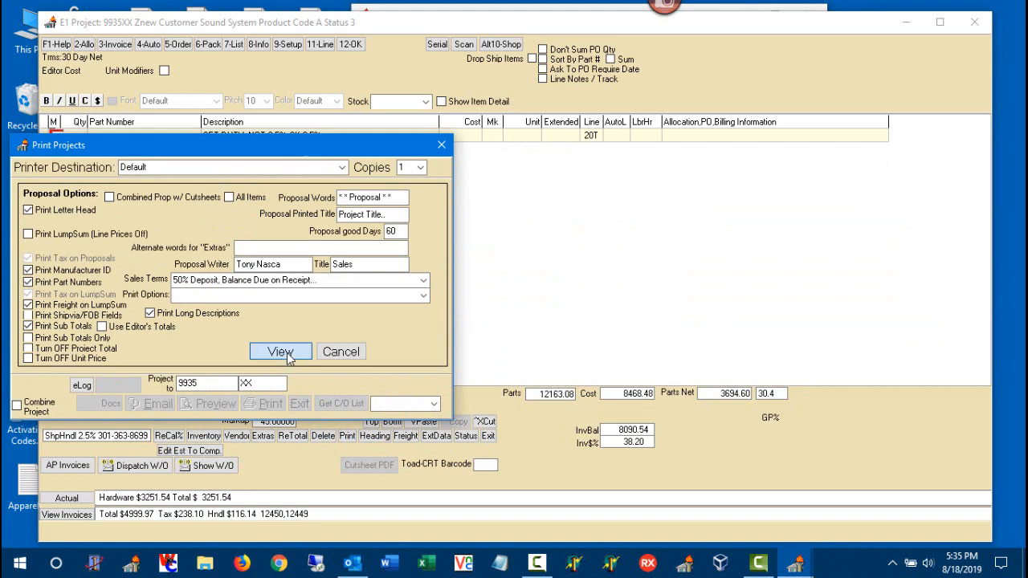
left_click(285, 351)
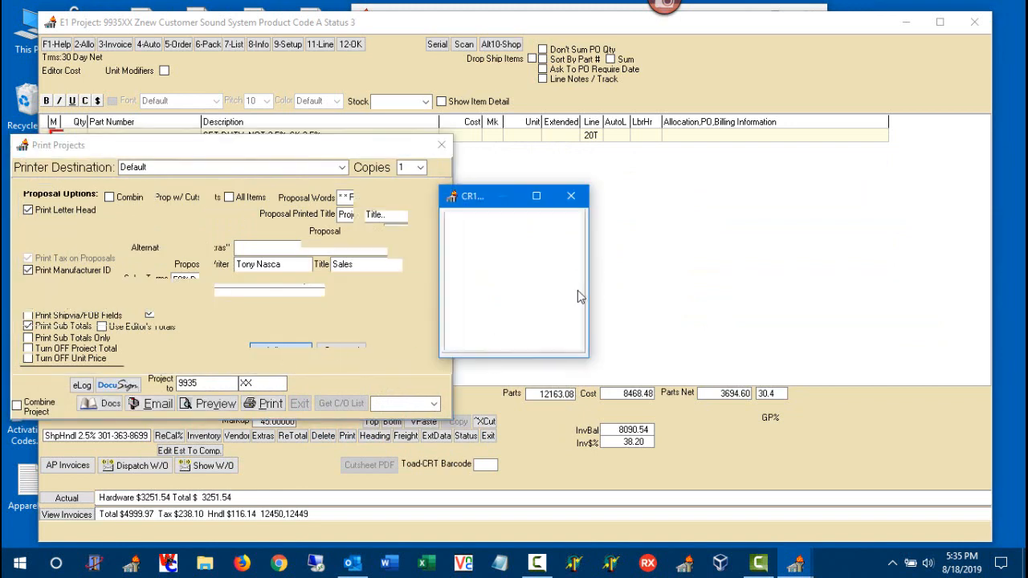
left_click(500, 356)
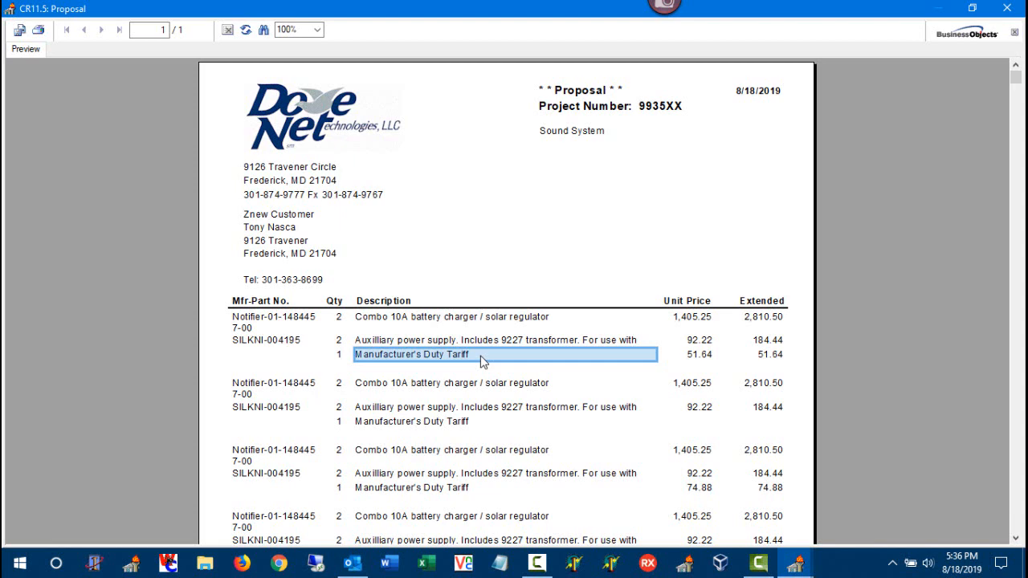
left_click(1006, 8)
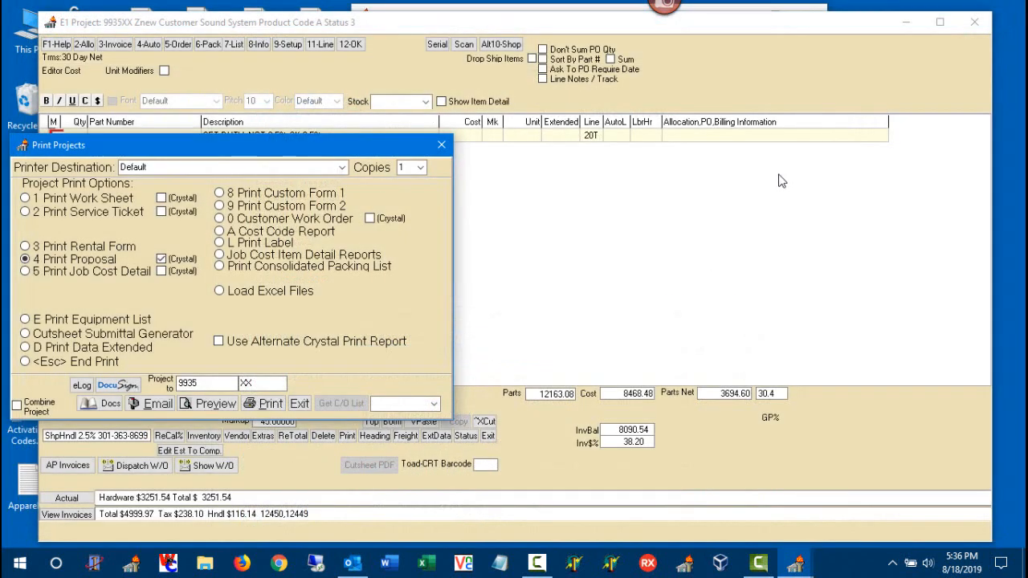
- Delete duty tariff line 215, triggering the unallocated 1032.74 NOT,SK duty warning
left_click(299, 404)
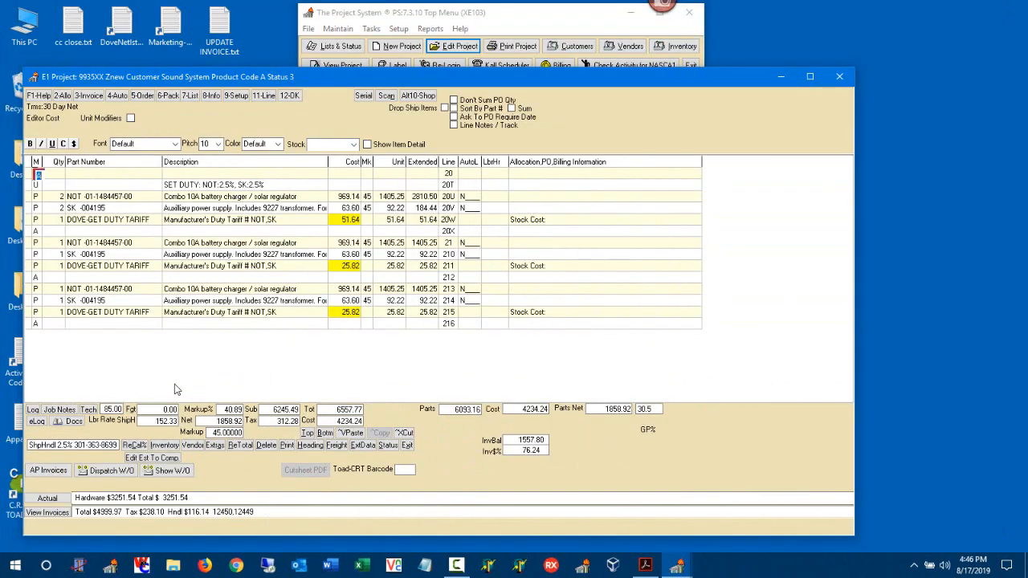
left_click(37, 312)
key("Delete")
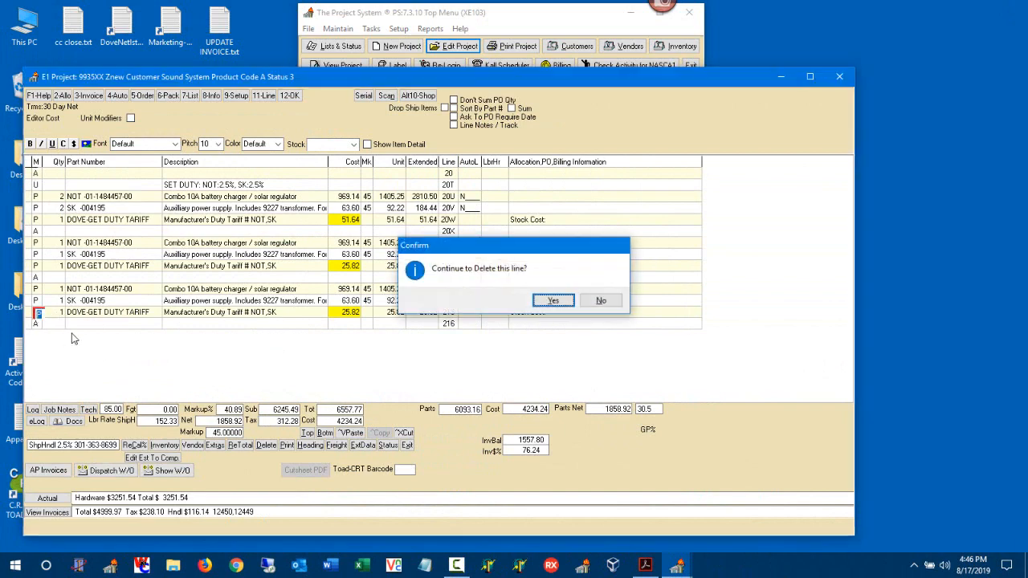
key("Return")
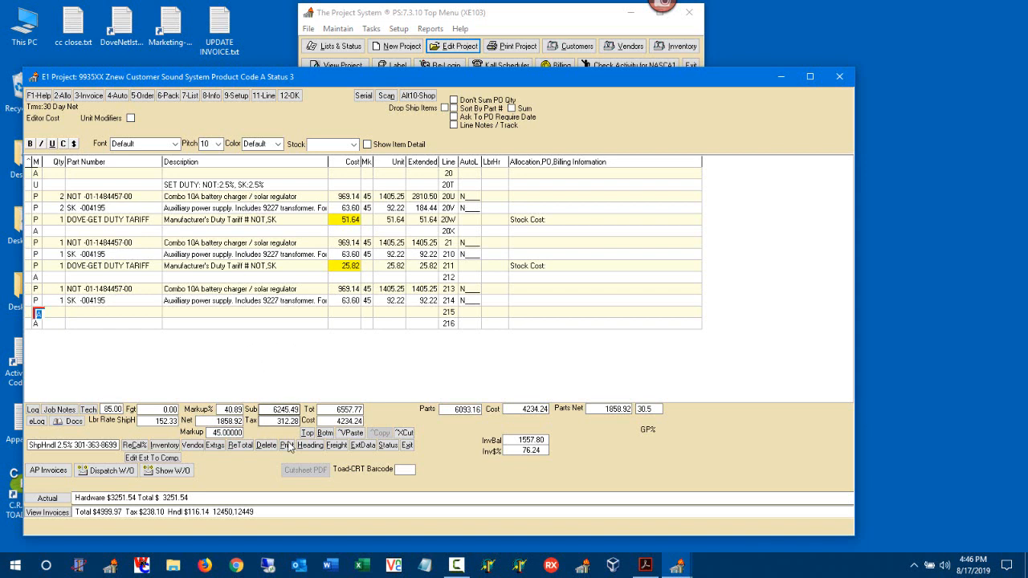
left_click(315, 445)
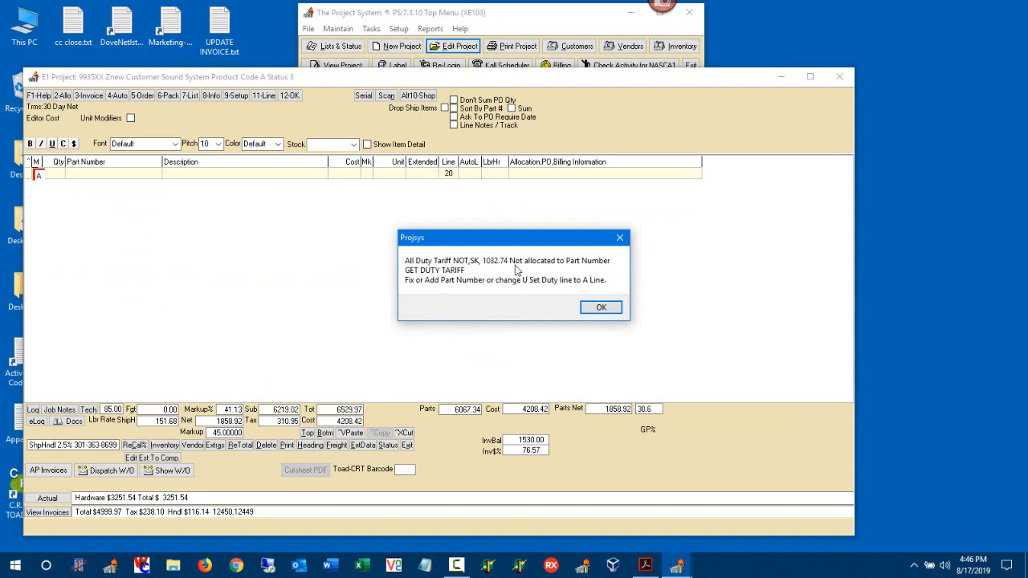
- Dismiss both duty warnings and change SET DUTY line 20T from type U to type A
left_click(601, 308)
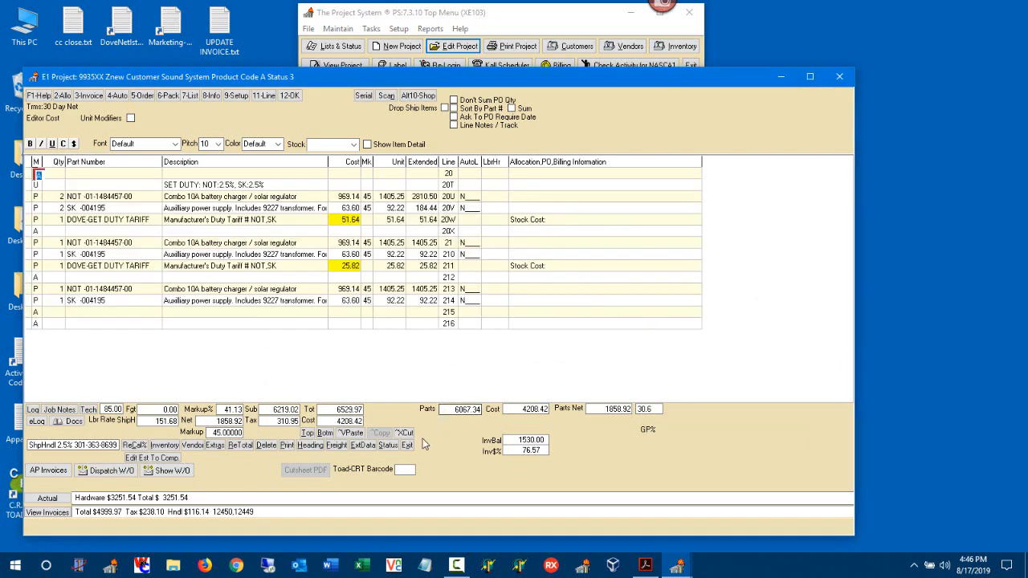
left_click(408, 446)
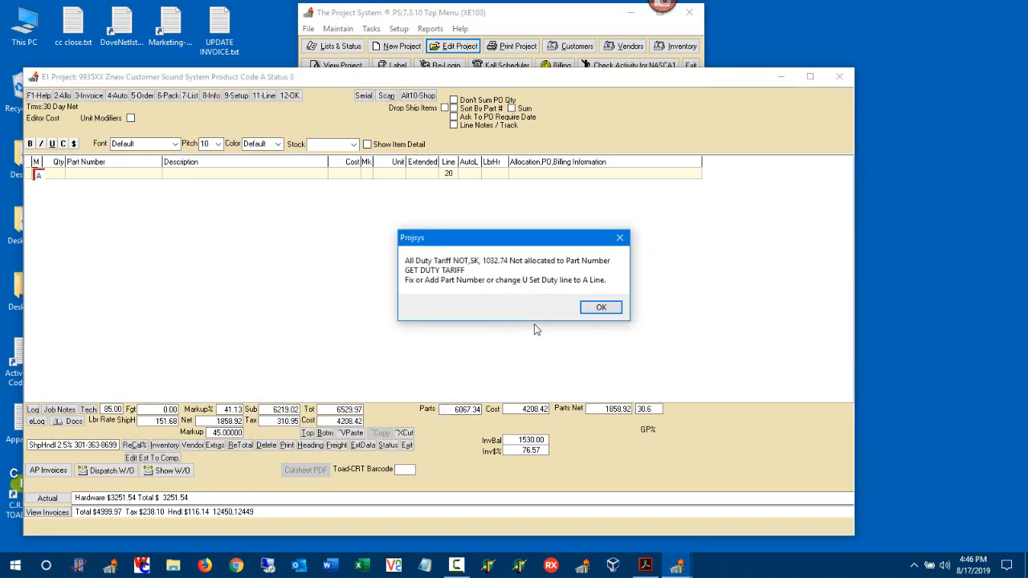
left_click(599, 309)
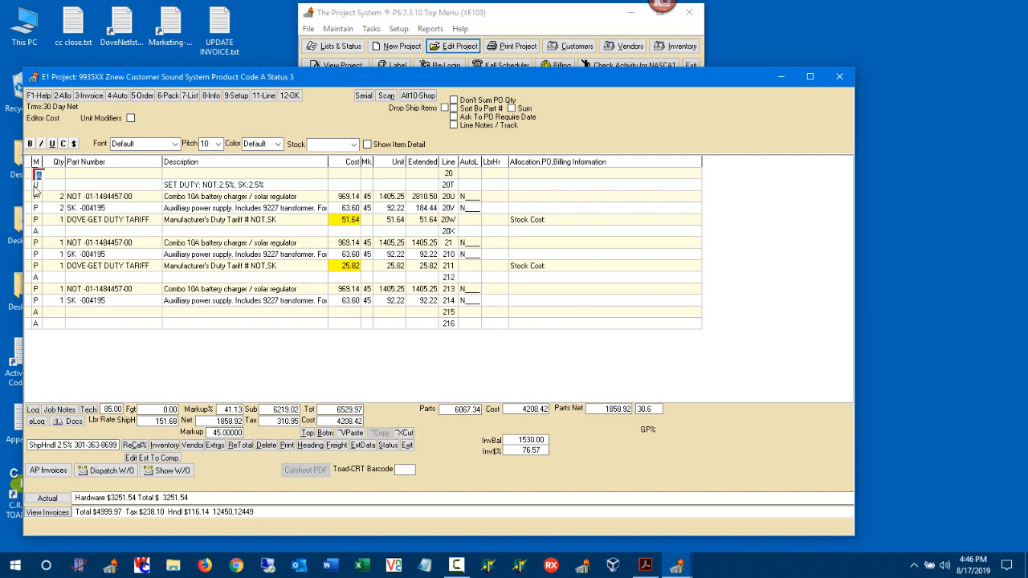
left_click(36, 186)
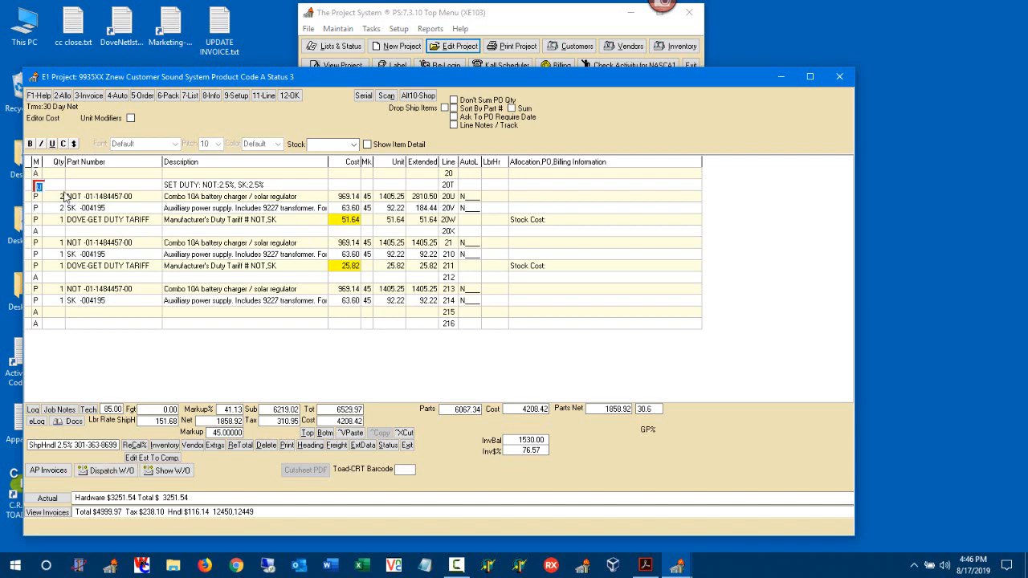
type("a")
key("Return")
key("Return")
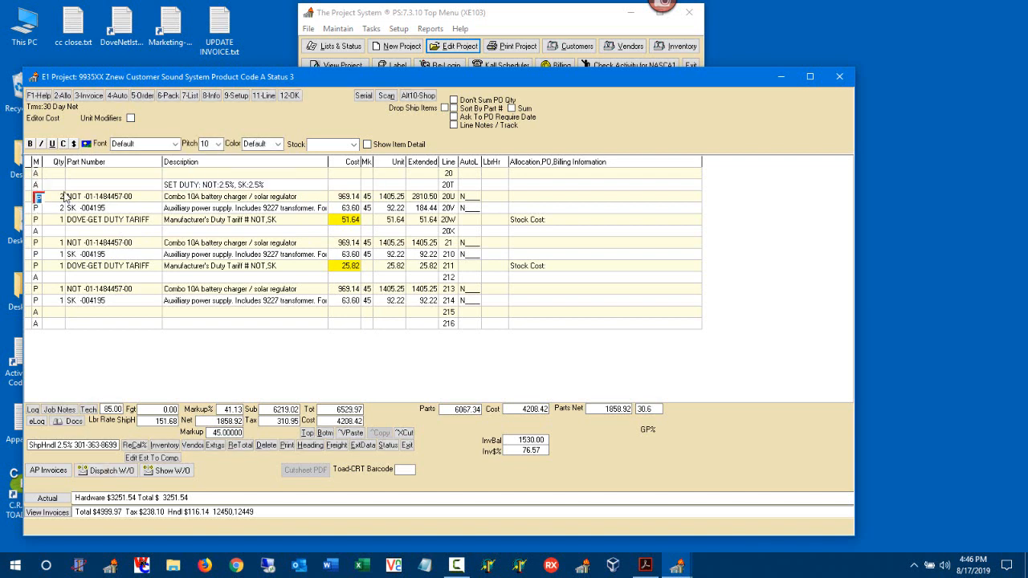
- Open and close Print Projects, then exit project 9935XX at total 6446.61
left_click(285, 447)
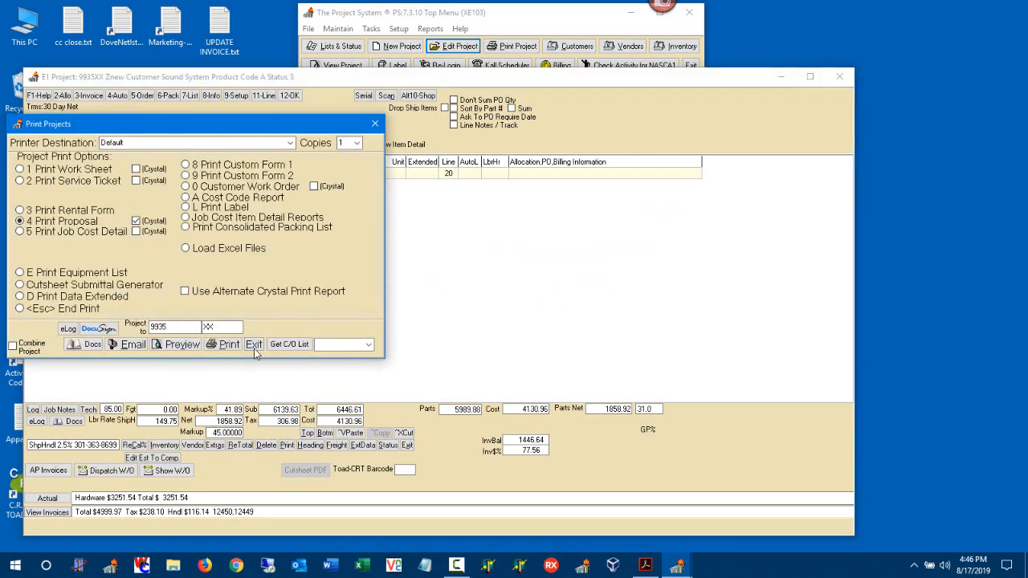
left_click(374, 123)
left_click(407, 447)
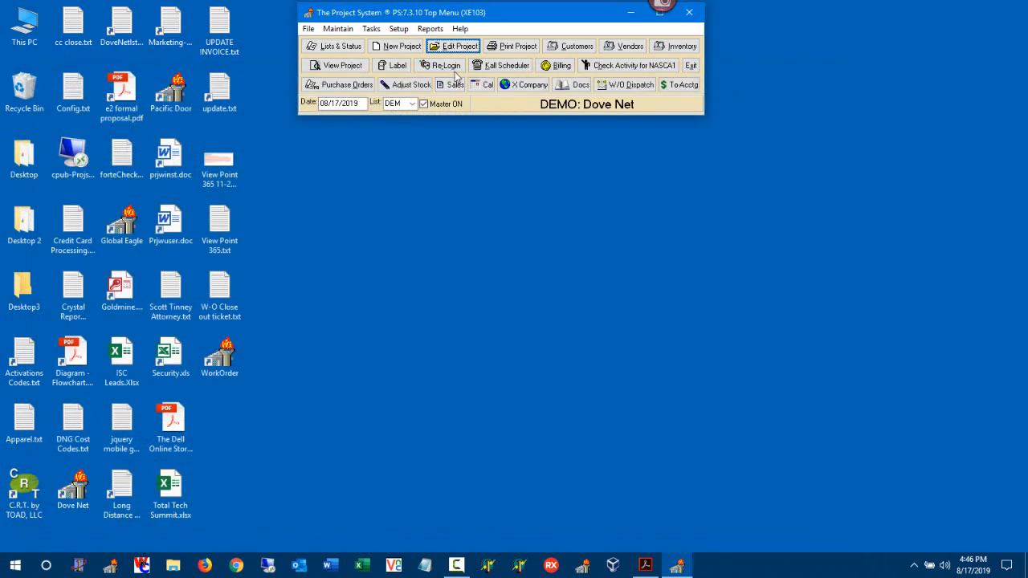
- Reopen project 9935 for editing at empty line 215
left_click(452, 47)
left_click(470, 301)
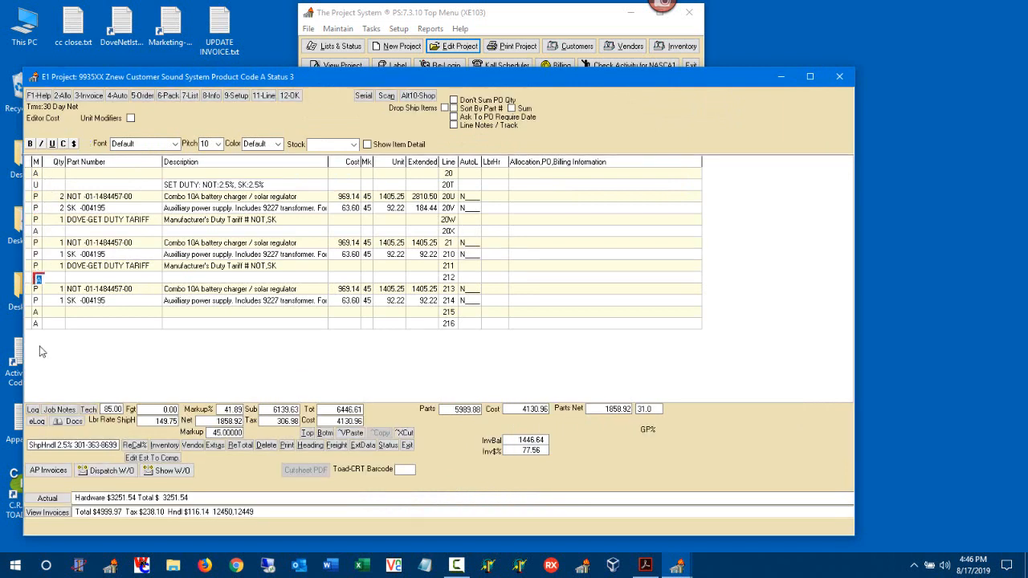
left_click(97, 314)
- Copy duty tariff line 211 into line 215 and ReTotal the project
left_click(33, 266)
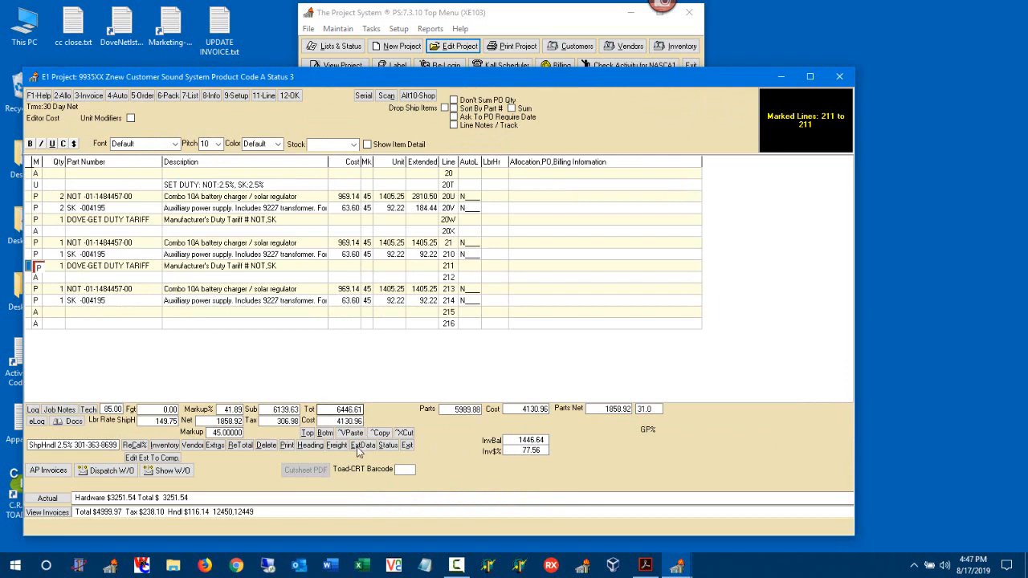
left_click(380, 432)
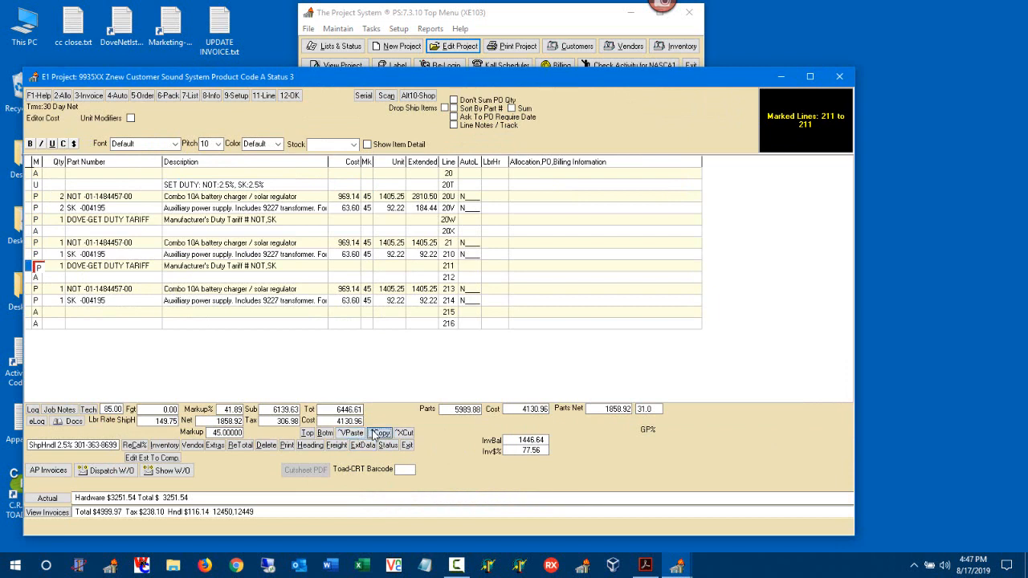
left_click(33, 313)
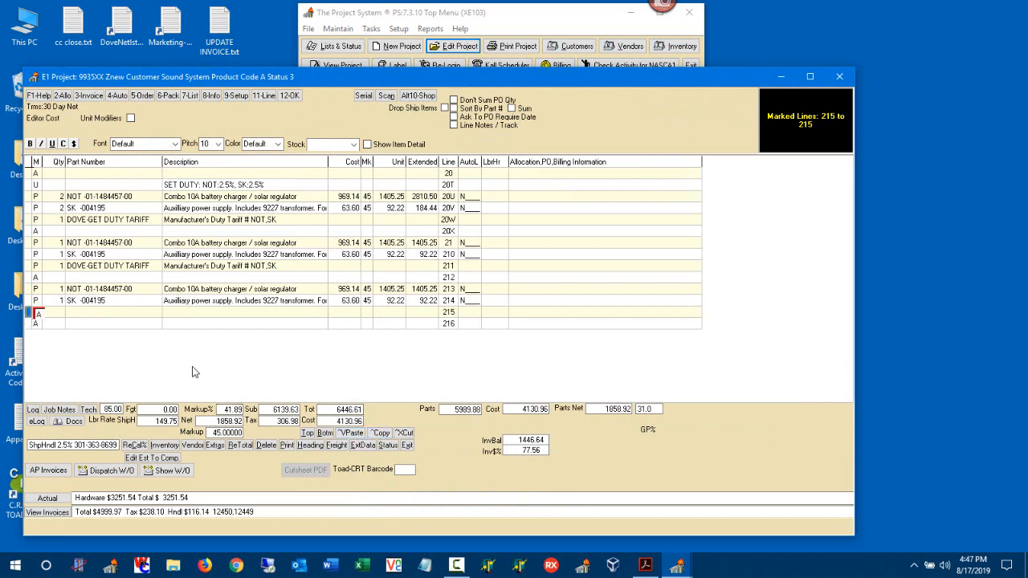
left_click(351, 433)
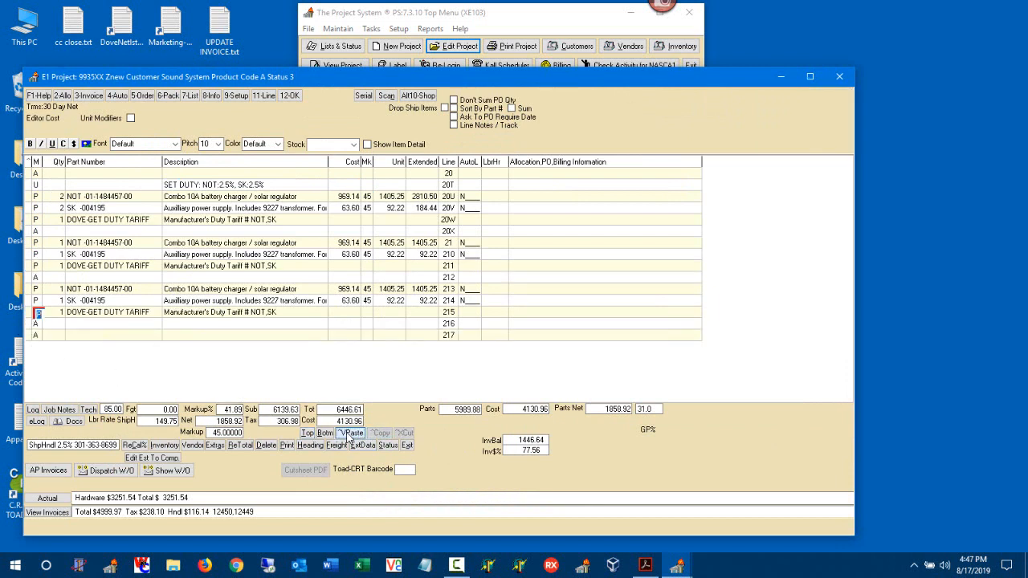
left_click(245, 446)
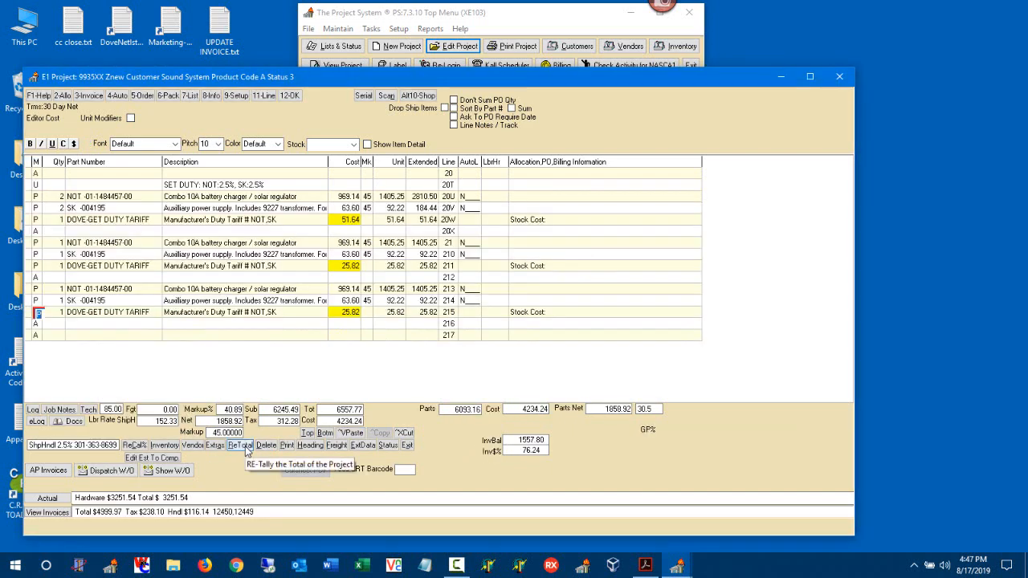